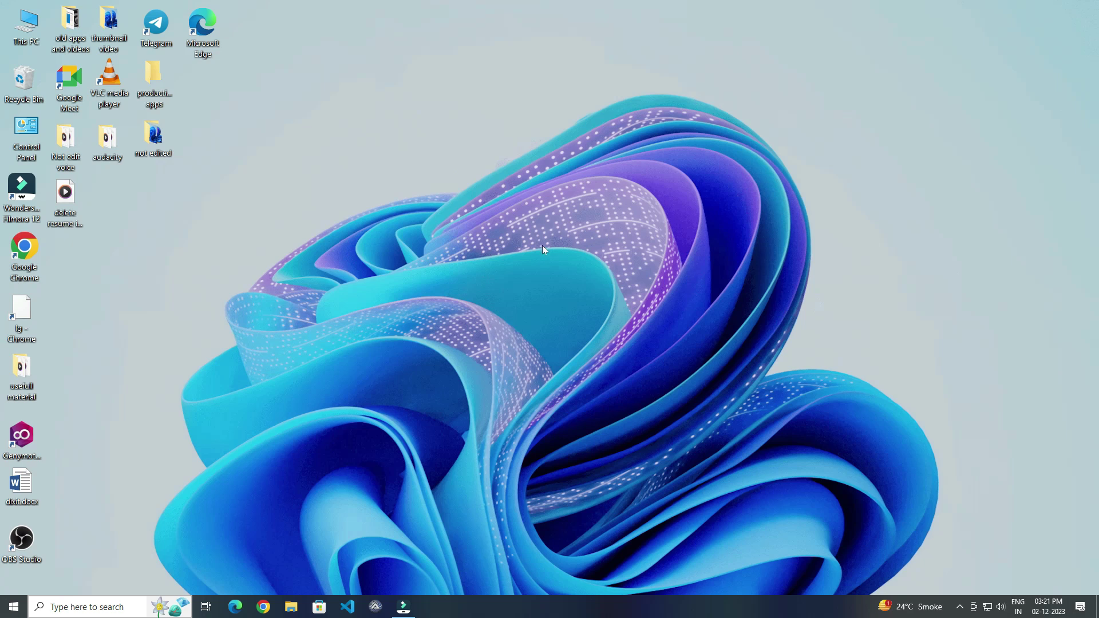
# Launch Chrome and open YouTube and Gmail in separate tabs.
pyautogui.doubleClick(24, 249)
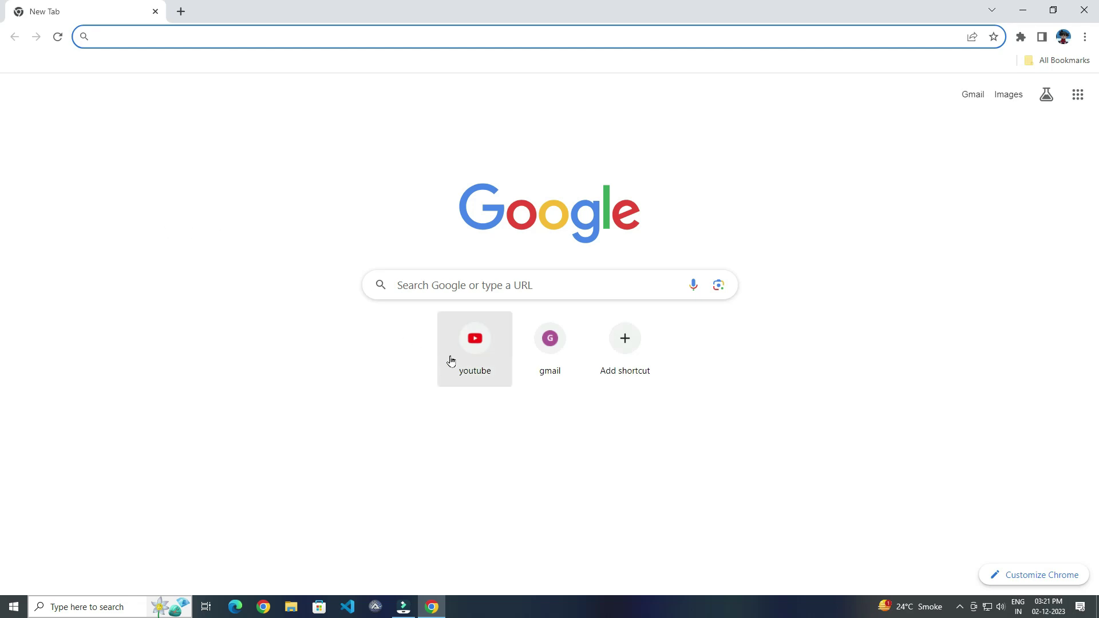
pyautogui.click(476, 338)
pyautogui.click(180, 11)
pyautogui.click(550, 339)
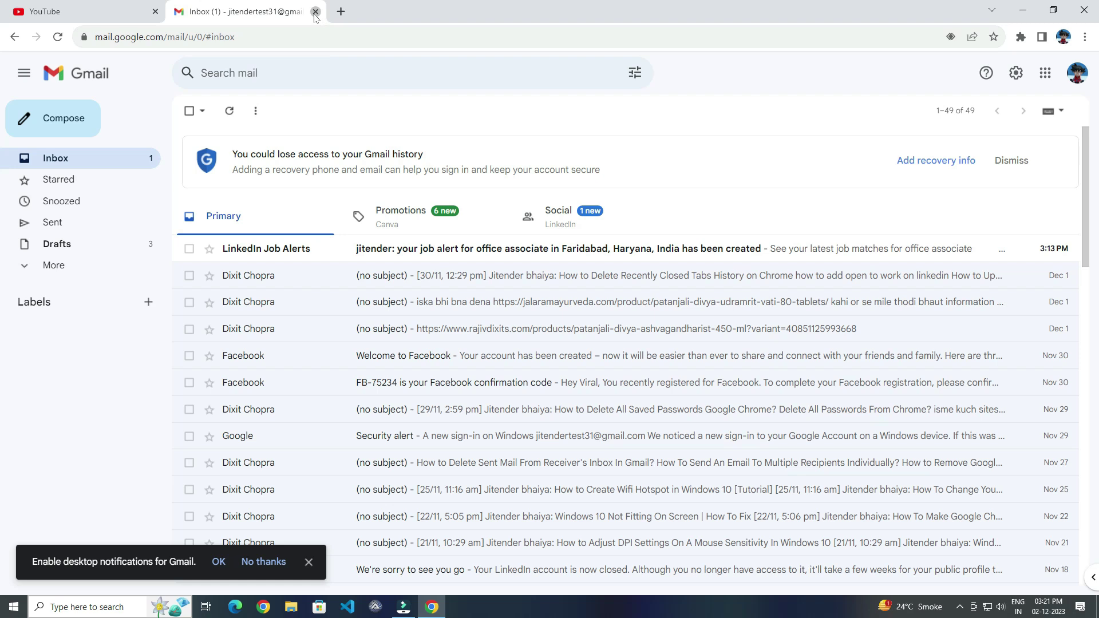
# Close the Gmail and YouTube tabs, leaving one blank tab, and bring up Chrome's menu.
pyautogui.click(315, 11)
pyautogui.click(180, 11)
pyautogui.click(156, 10)
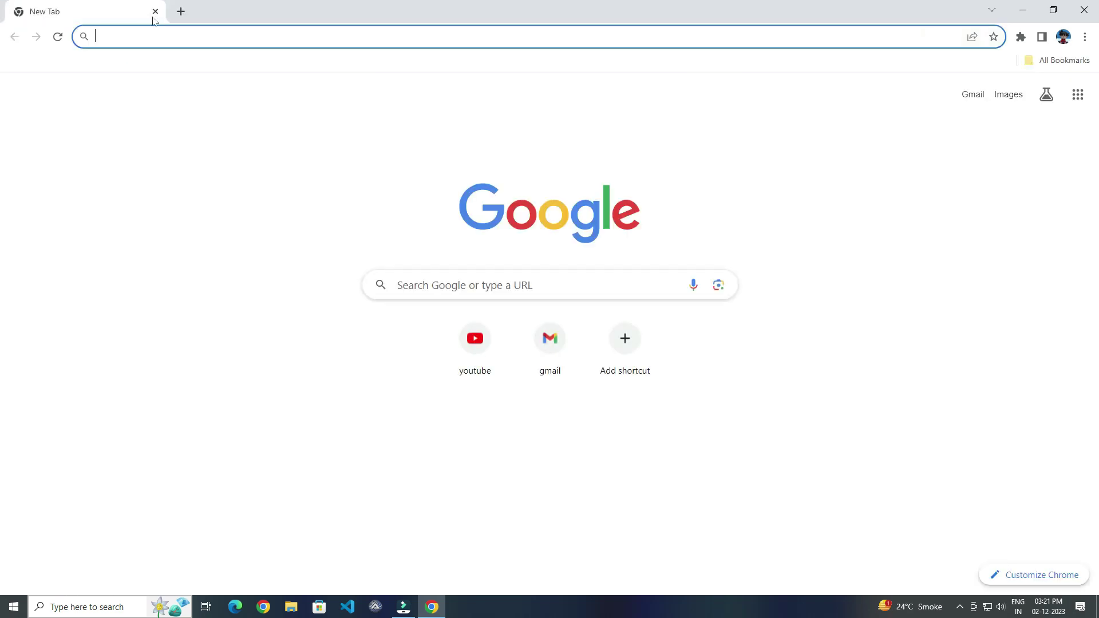
pyautogui.click(1084, 36)
pyautogui.moveTo(979, 104)
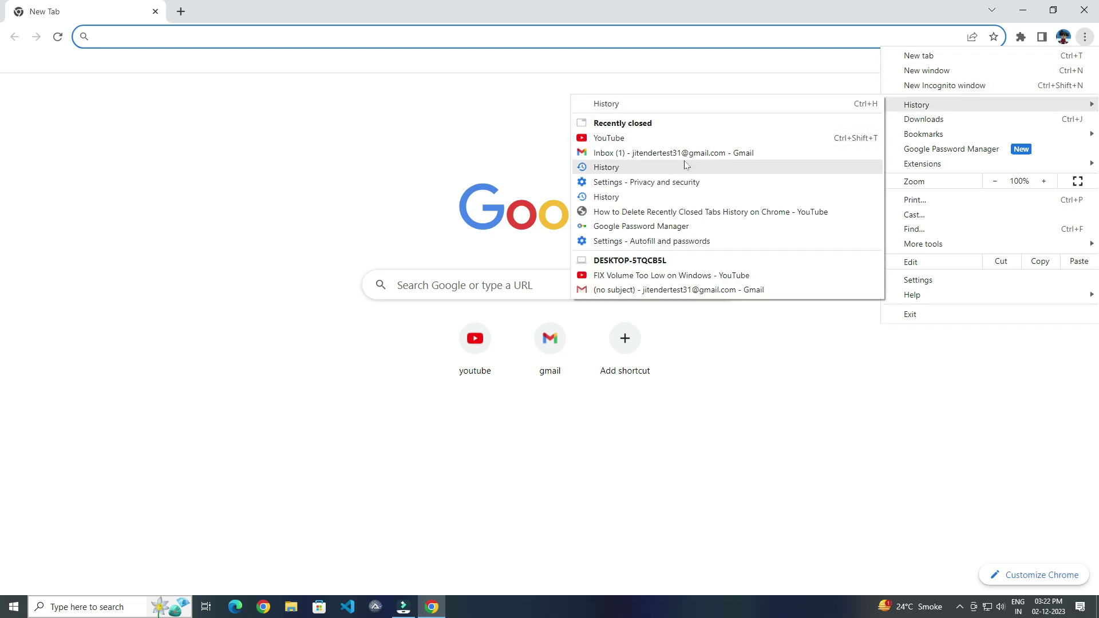
# From the History page, set Clear browsing data to Last hour, keeping cached images and files checked.
pyautogui.click(678, 105)
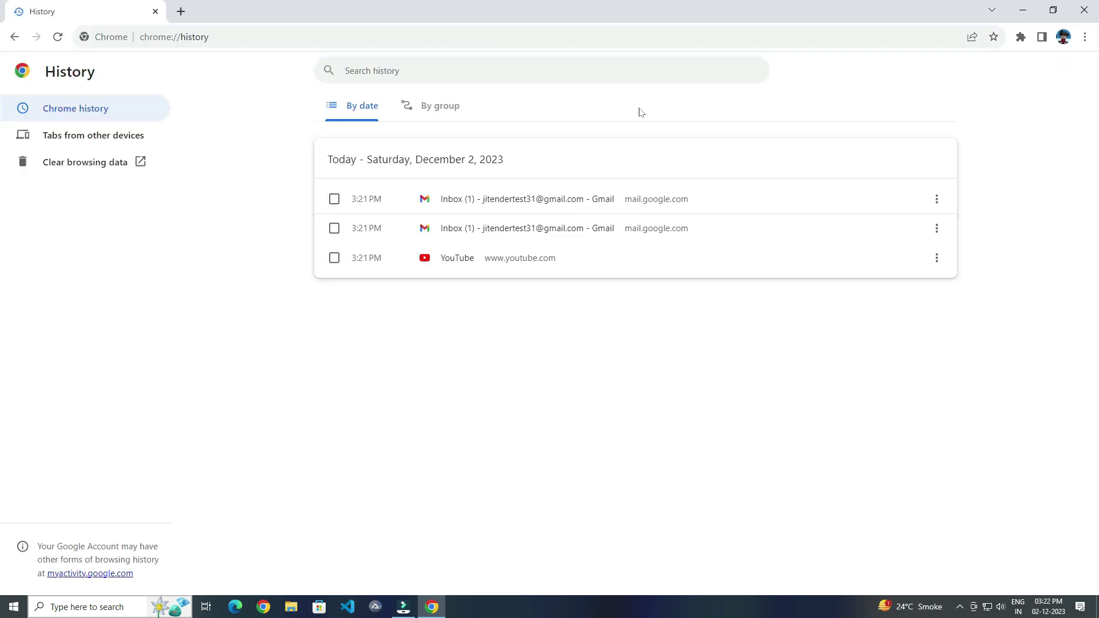
pyautogui.click(111, 161)
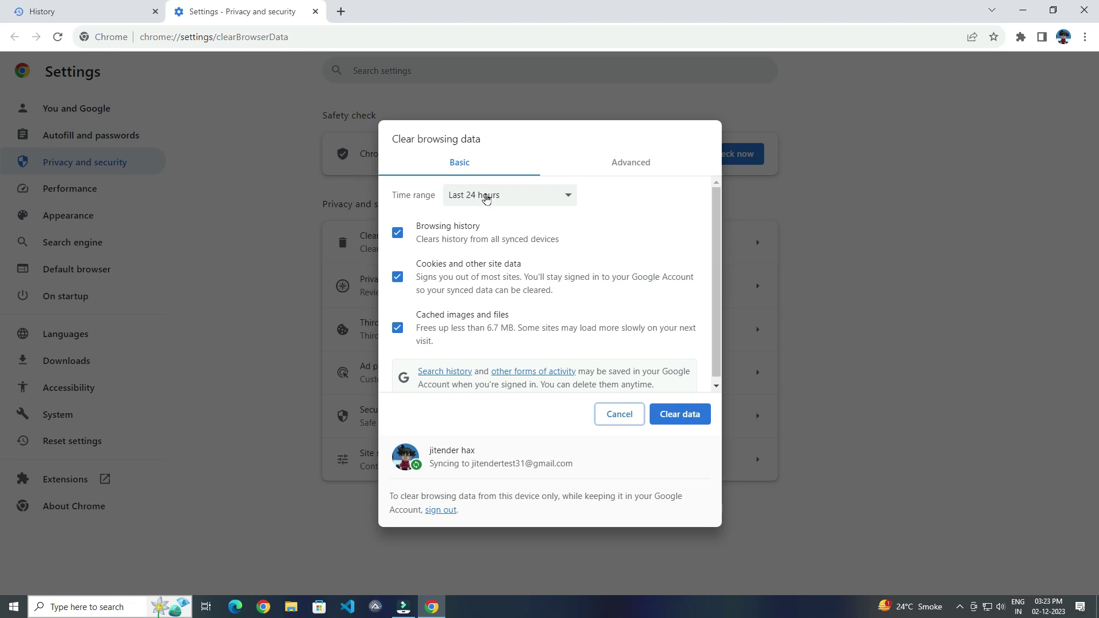
pyautogui.click(485, 196)
pyautogui.click(490, 214)
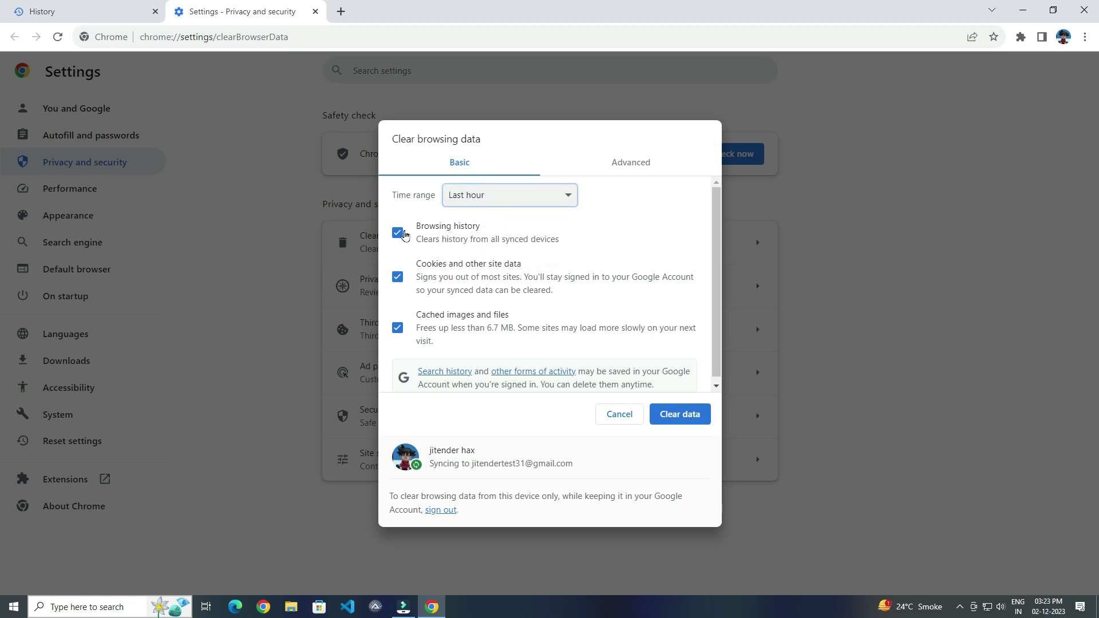
pyautogui.click(398, 328)
pyautogui.click(399, 328)
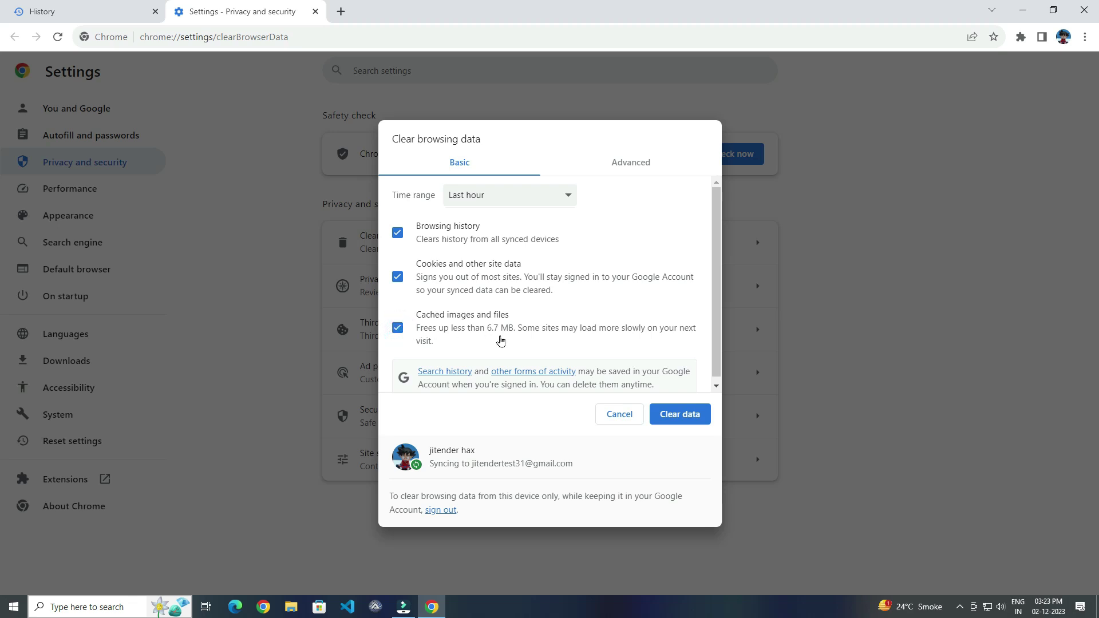
# Clear the last hour's data, then bring up Chrome's menu to check Recently closed tabs.
pyautogui.click(680, 414)
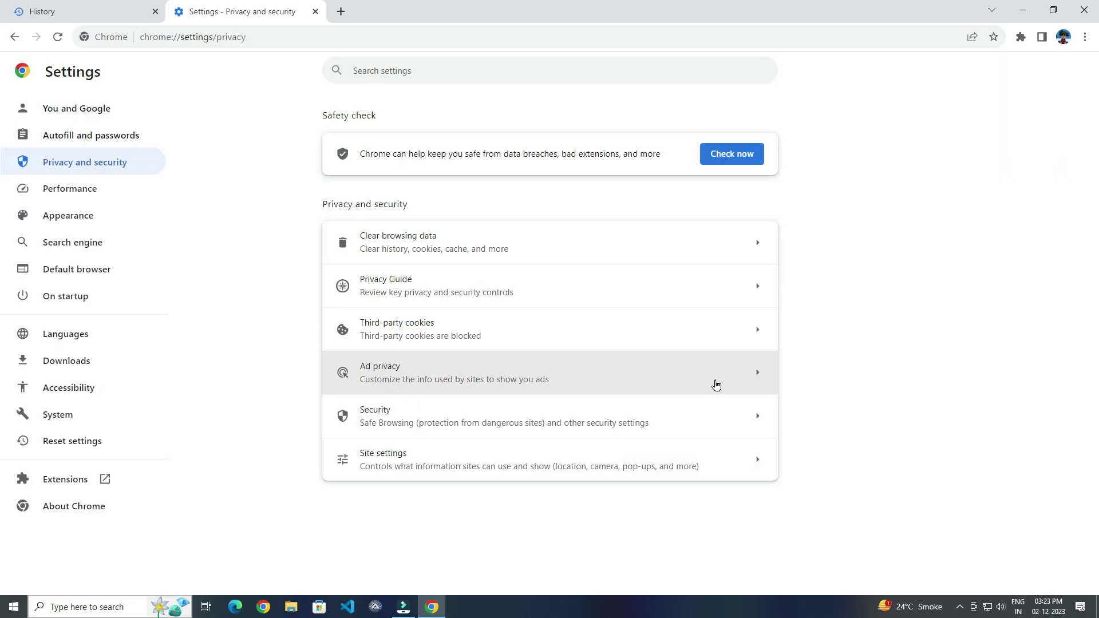
pyautogui.click(1086, 37)
pyautogui.moveTo(916, 105)
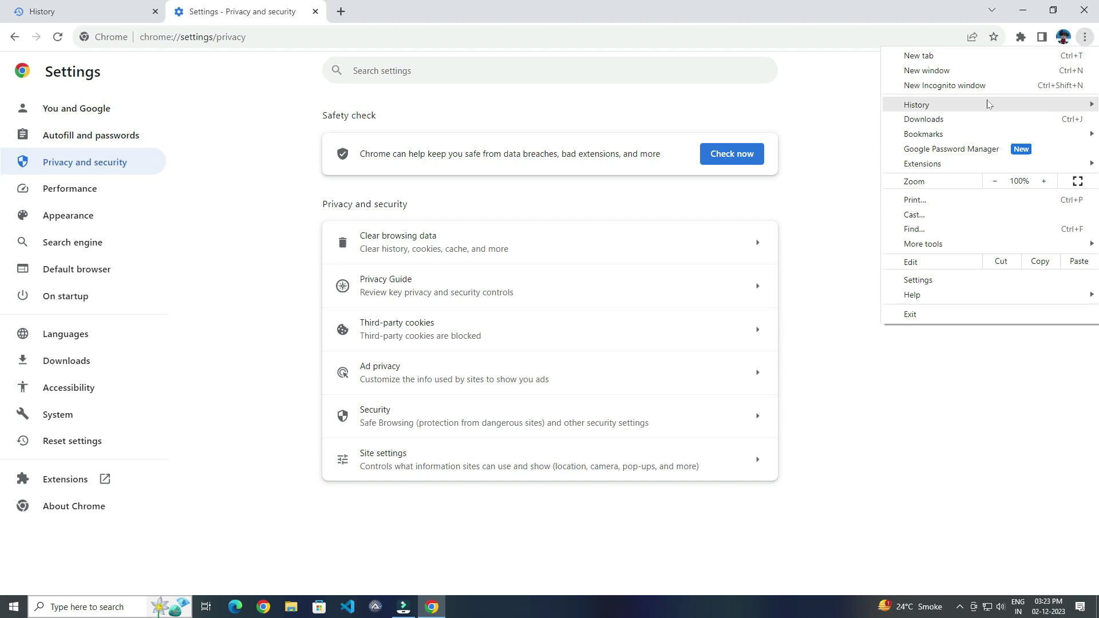